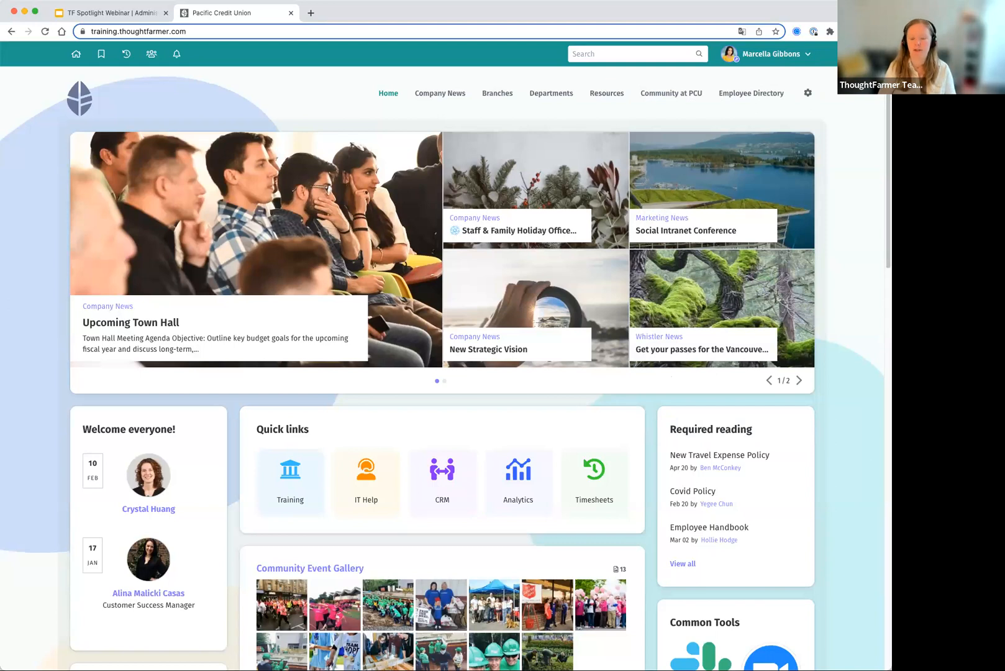
- Open the Administrator roles page in the site's admin panel
left_click(766, 65)
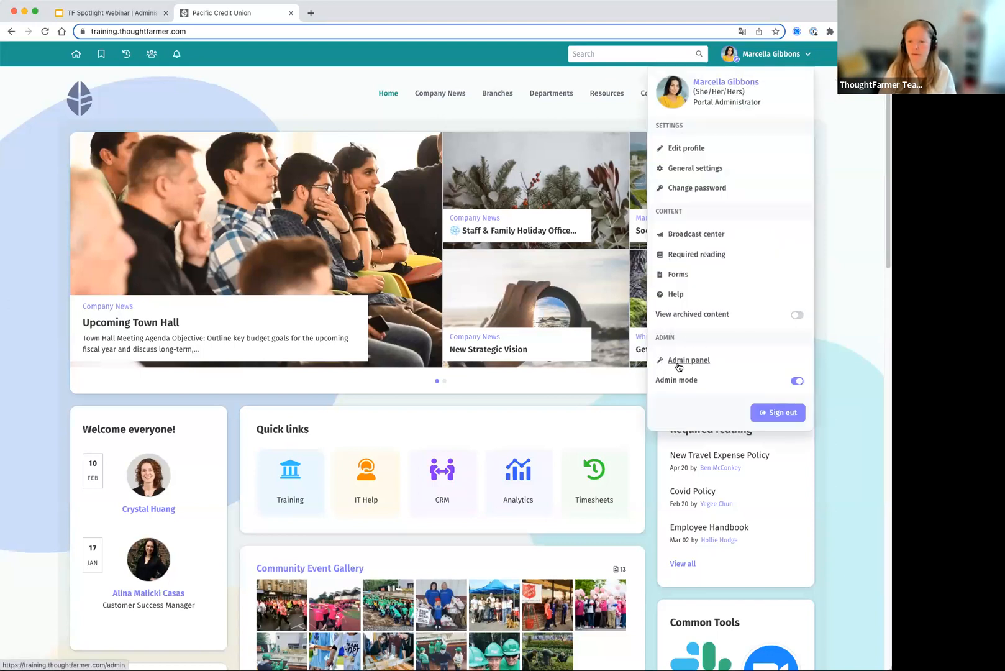
left_click(680, 364)
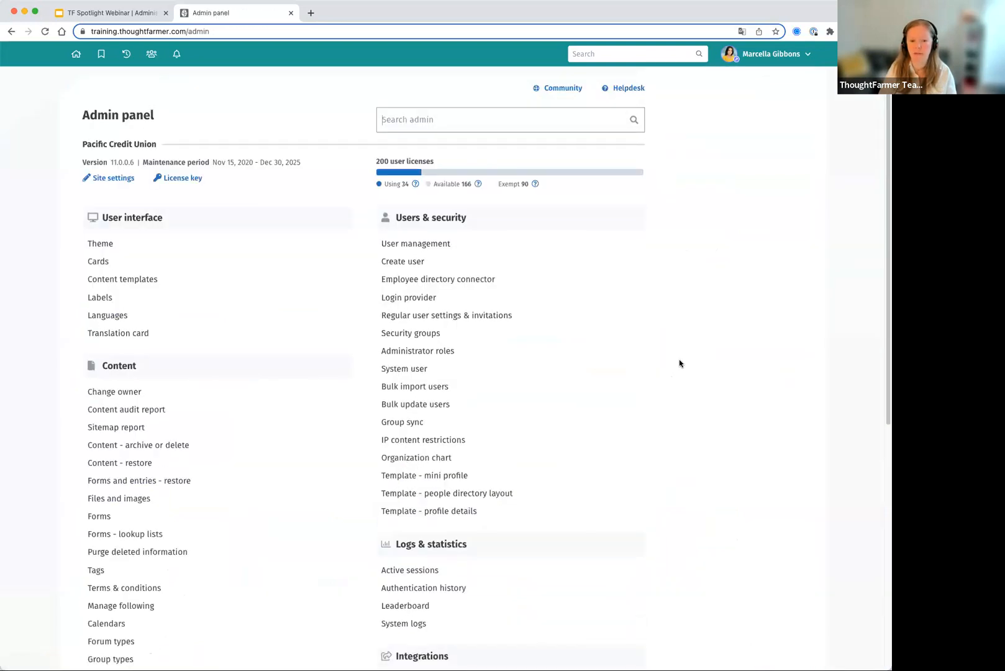
left_click_drag(463, 353, 375, 353)
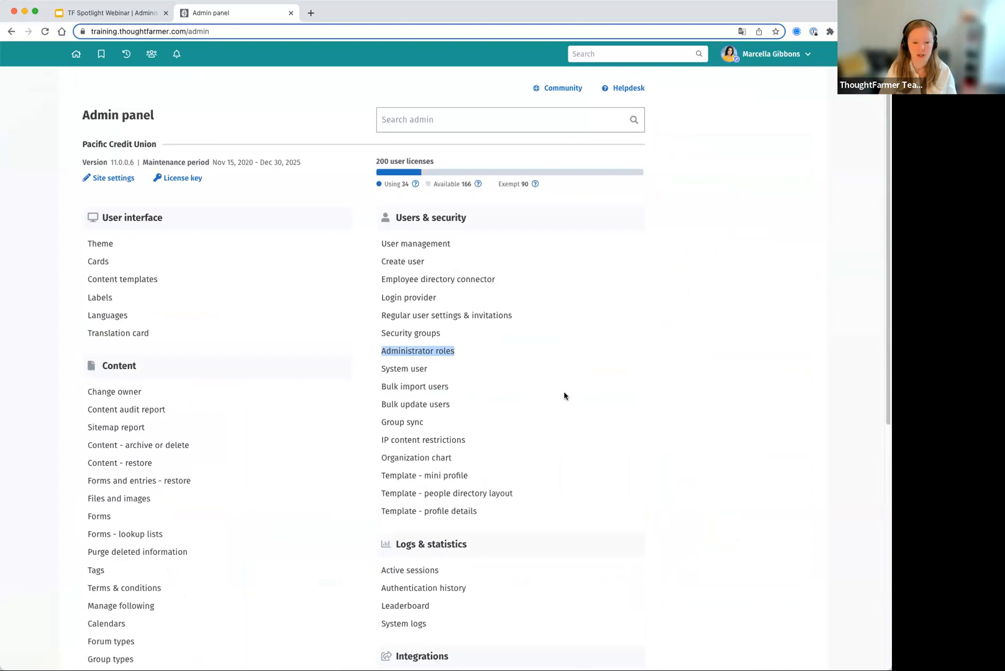
left_click(444, 351)
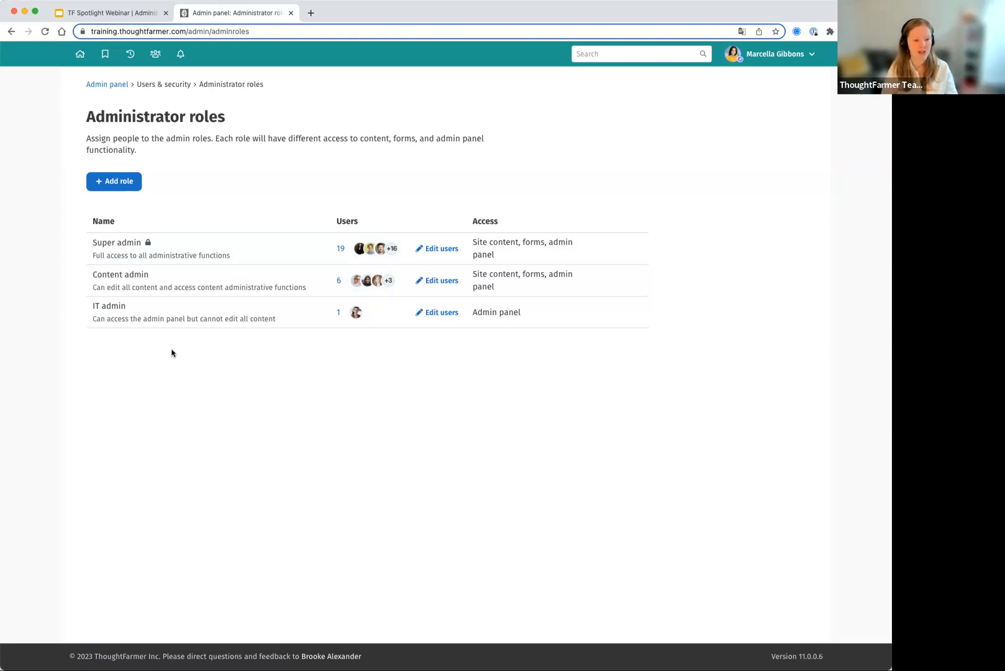
- Examine the Content admin role's access permissions and allowed admin screens, and return to the roles list
mouse_move(634, 283)
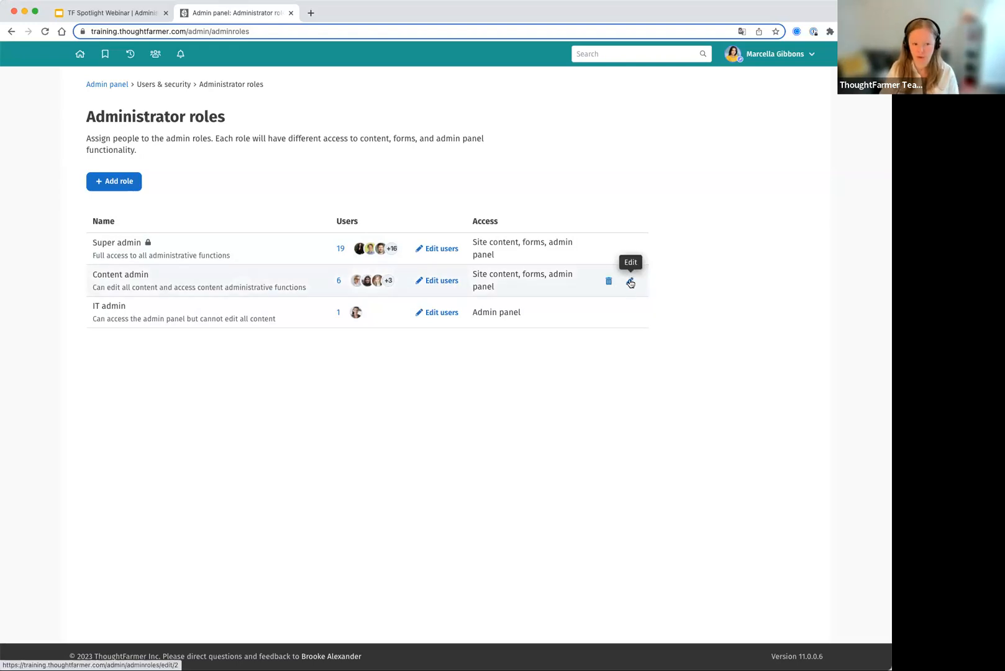
left_click(630, 283)
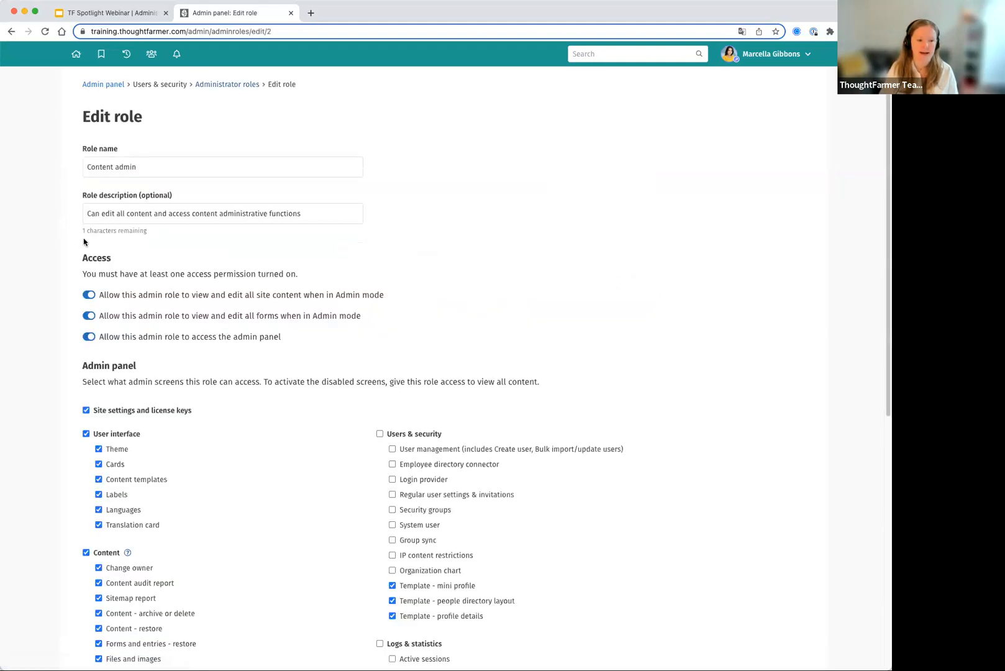
scroll(81, 239, "down", 3)
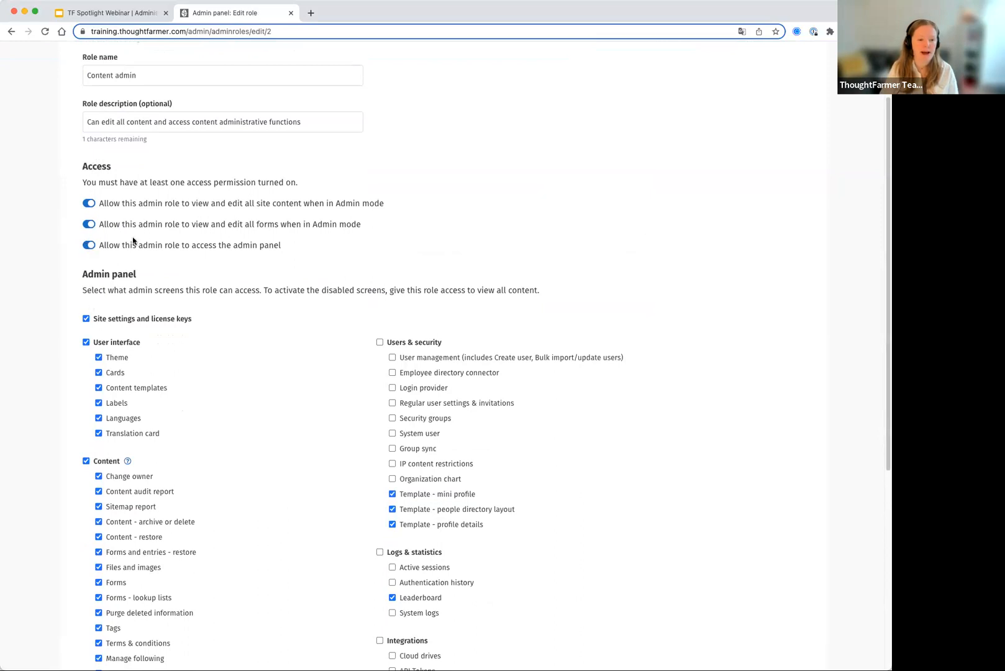
scroll(108, 298, "down", 8)
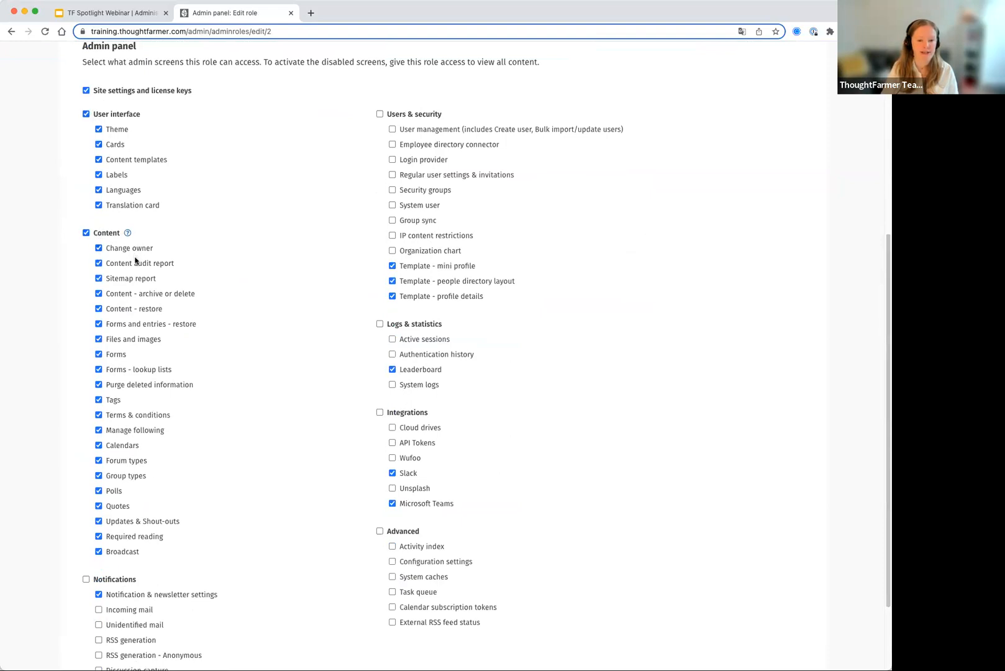
scroll(141, 507, "down", 1)
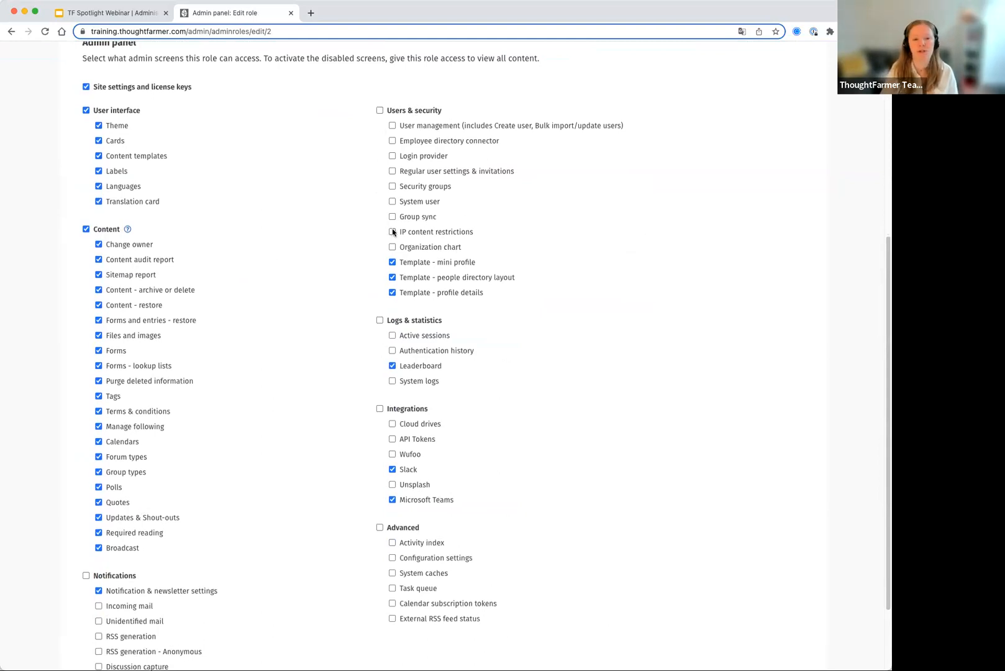
scroll(392, 233, "up", 3)
scroll(391, 233, "up", 5)
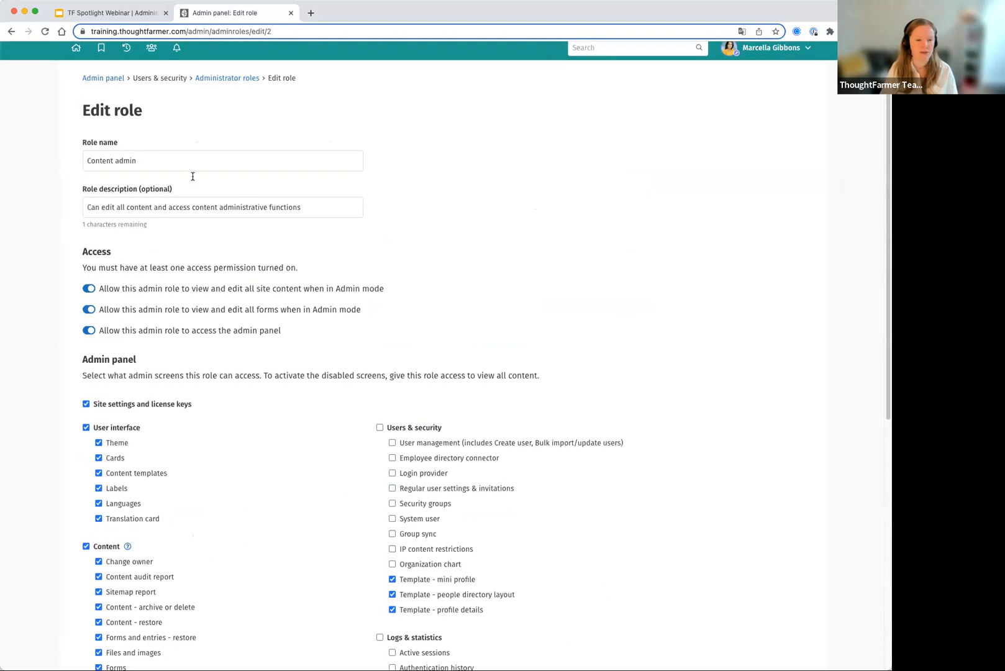
left_click(11, 32)
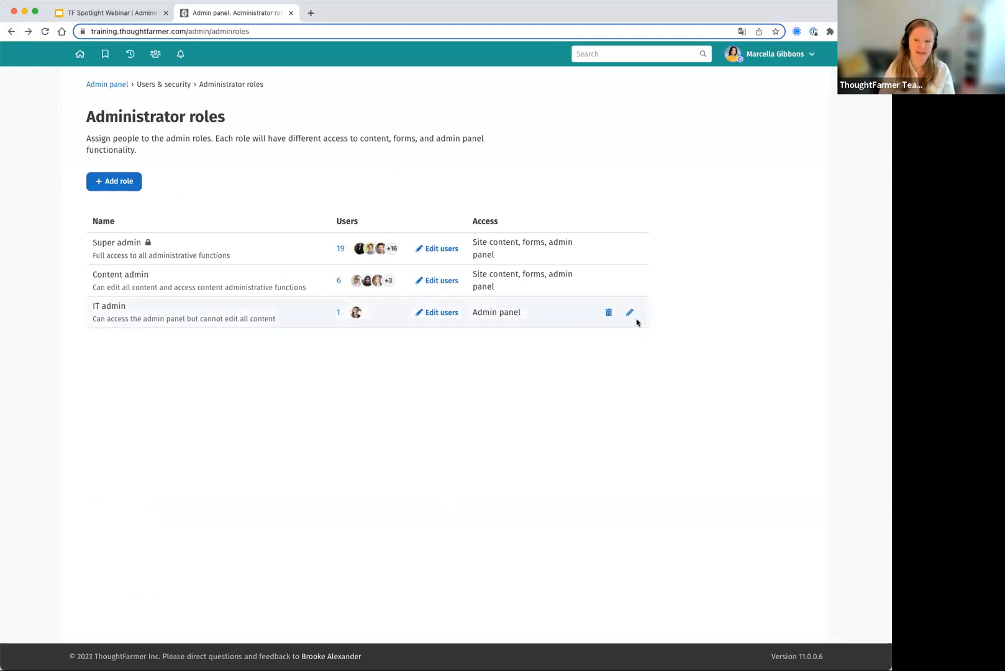
- Examine the IT admin role's access permissions and allowed admin screens, and return to the roles list
left_click(630, 313)
scroll(449, 412, "down", 3)
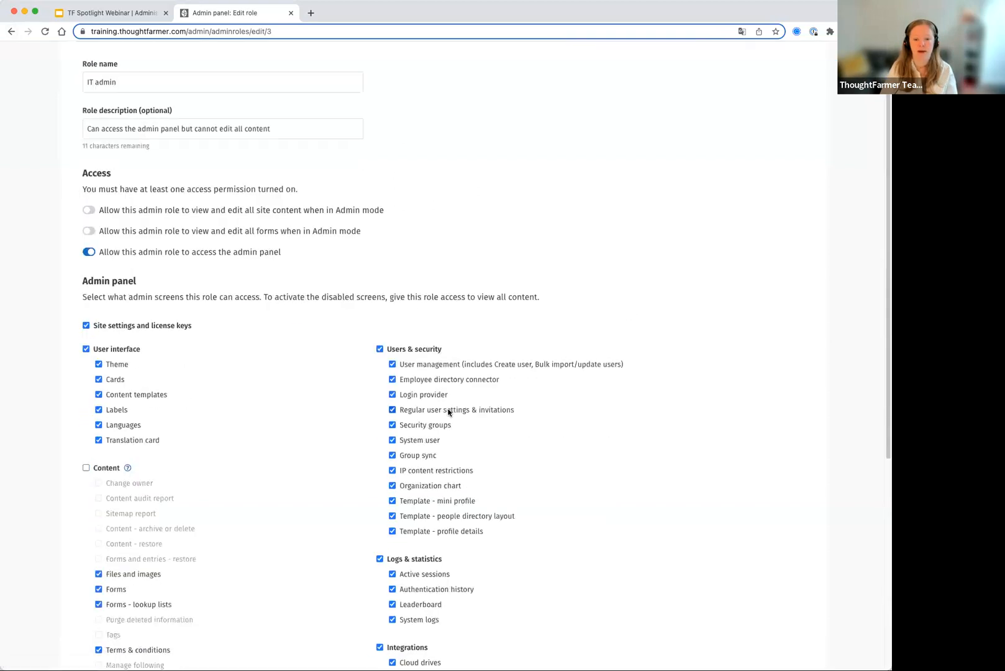
scroll(448, 412, "down", 3)
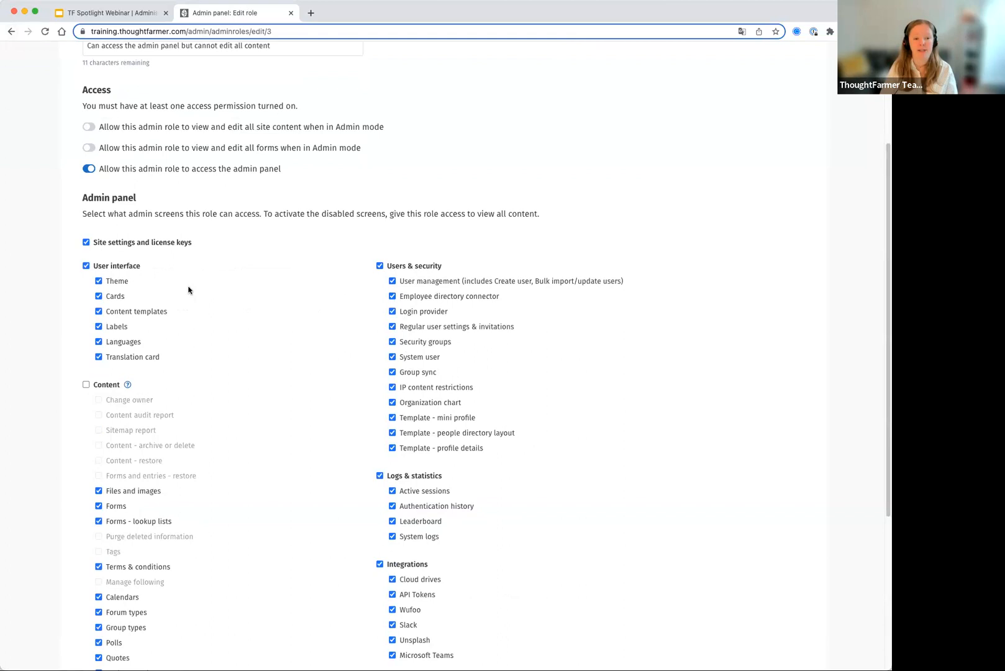
left_click_drag(96, 128, 304, 133)
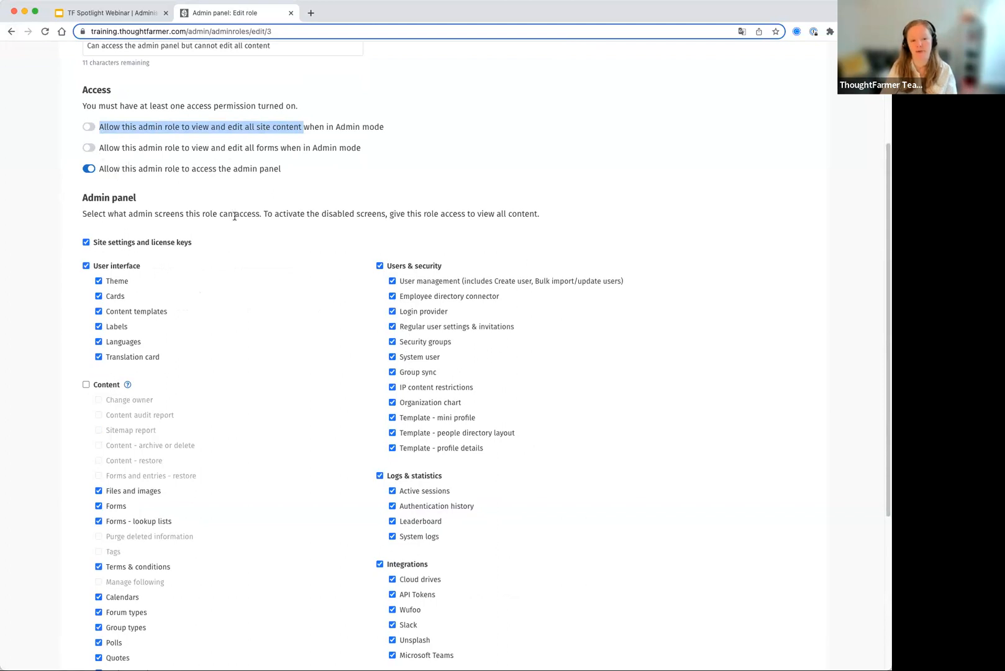
scroll(235, 216, "up", 5)
left_click(11, 31)
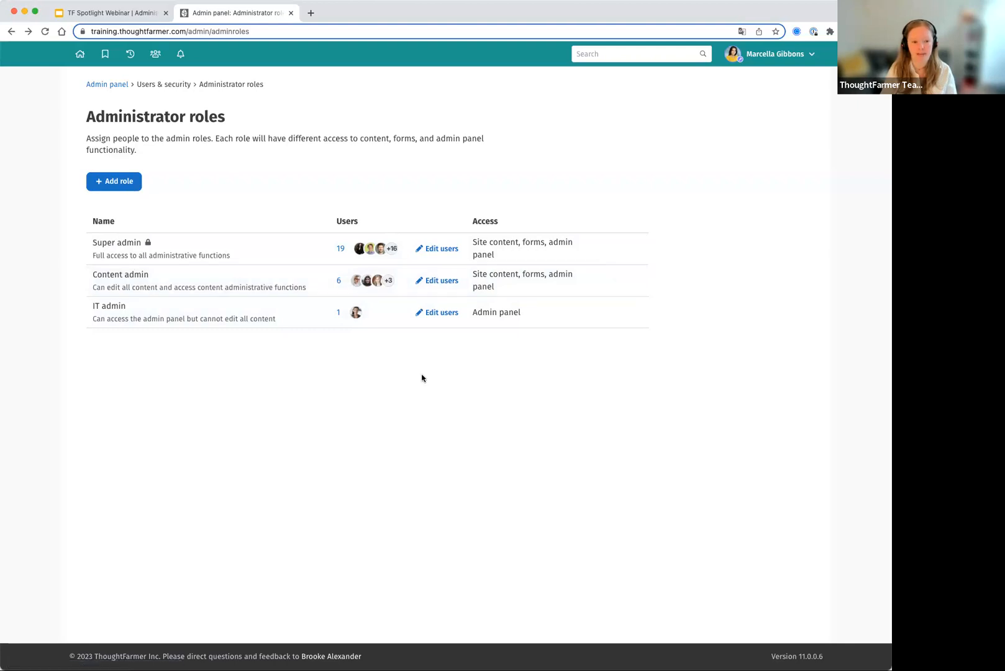
- Start a new administrator role and name it "Theme admin"
left_click(115, 185)
left_click(106, 167)
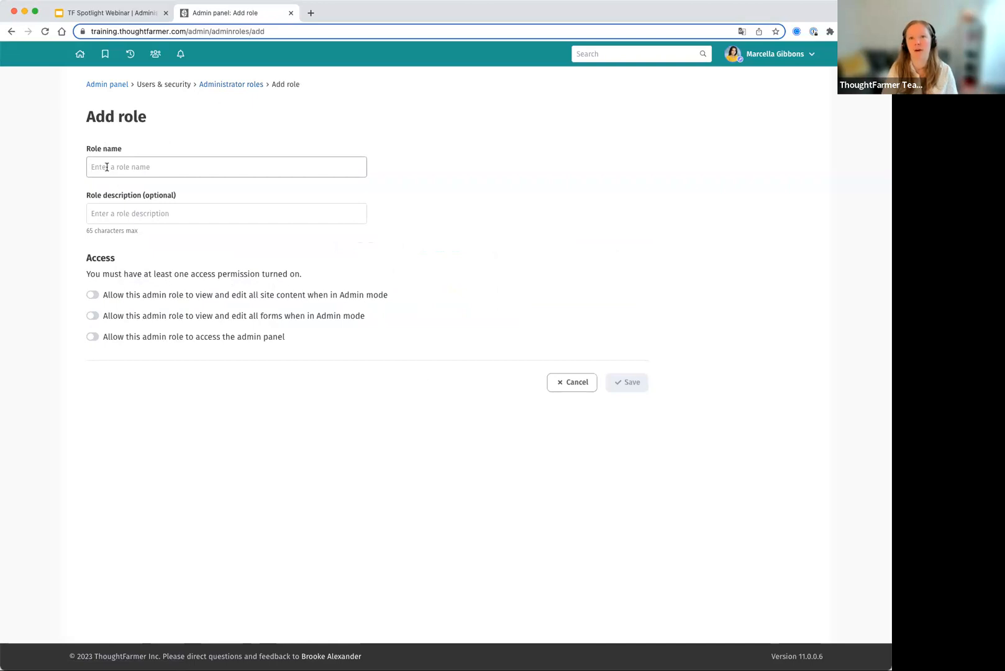
type("Theme admin")
left_click(103, 212)
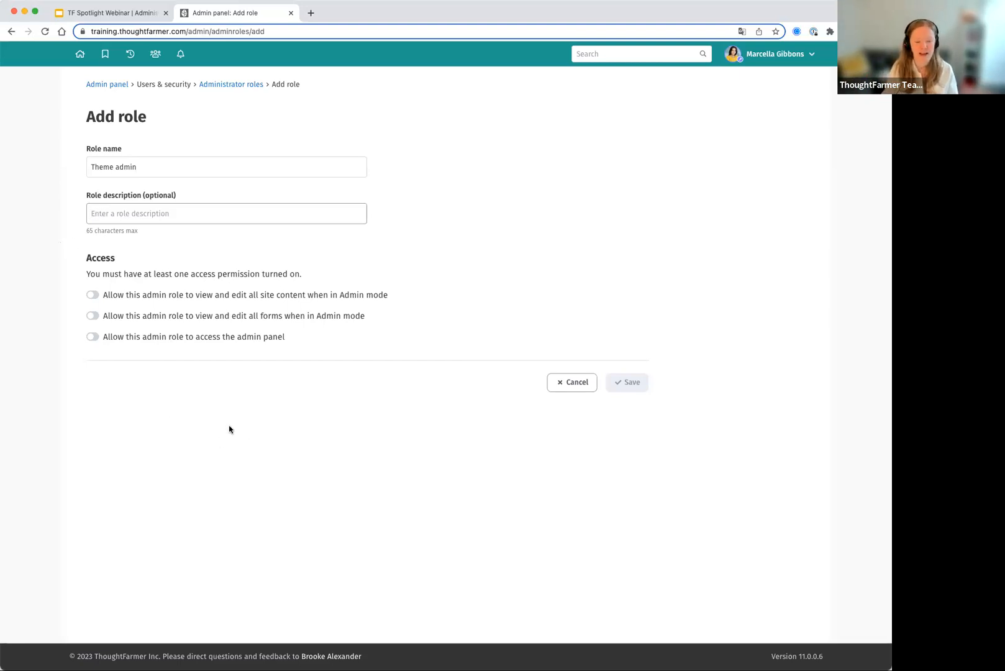
- Give the new role admin panel access to the Theme, Cards and Content templates screens, and save the role
left_click_drag(142, 294, 294, 295)
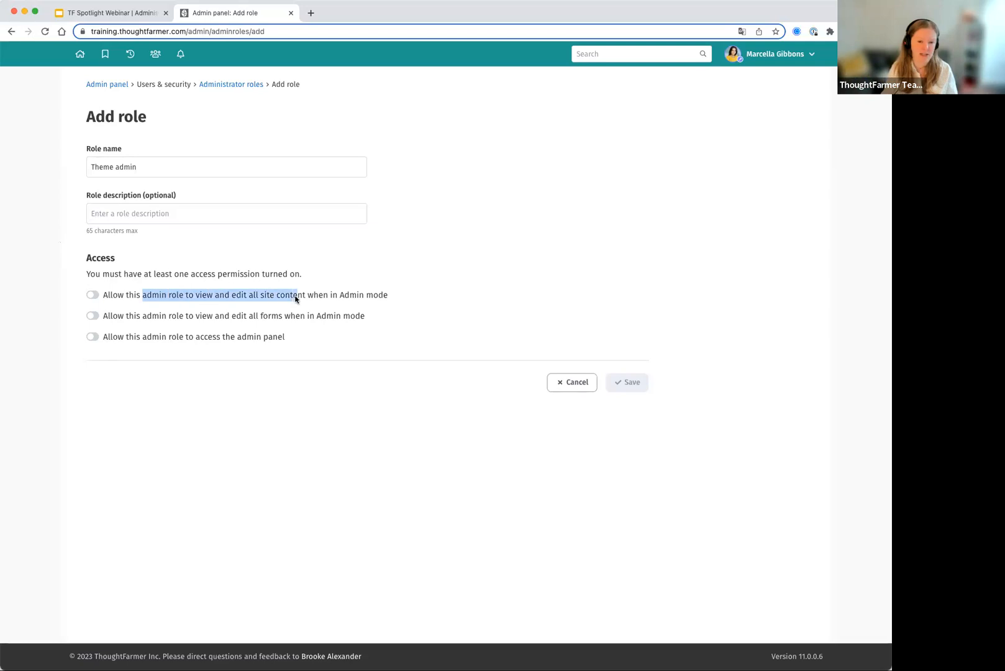
left_click(93, 338)
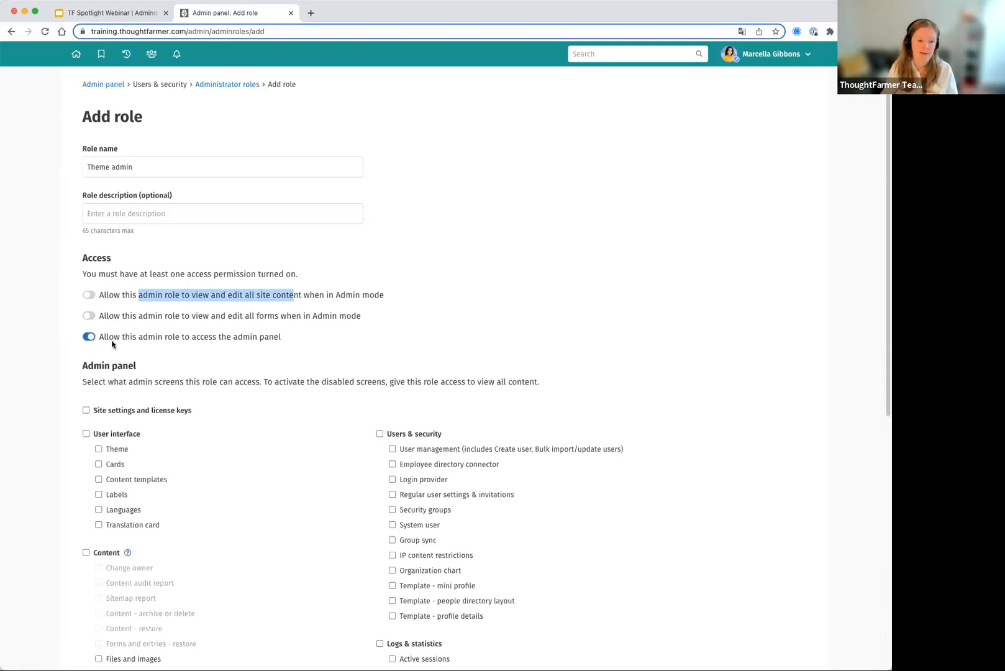
scroll(112, 341, "down", 2)
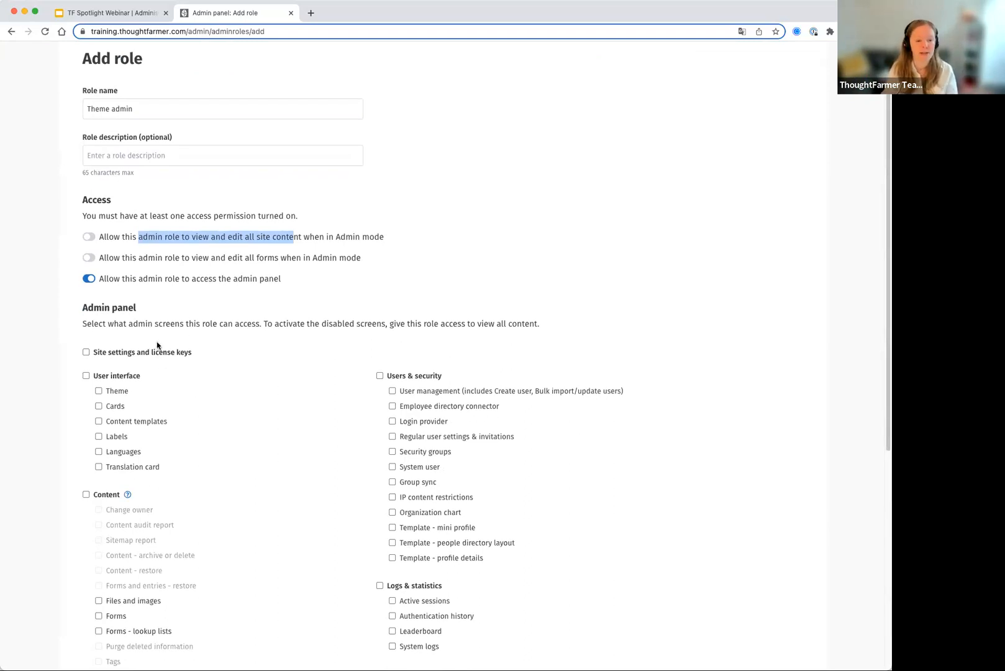
scroll(158, 345, "down", 6)
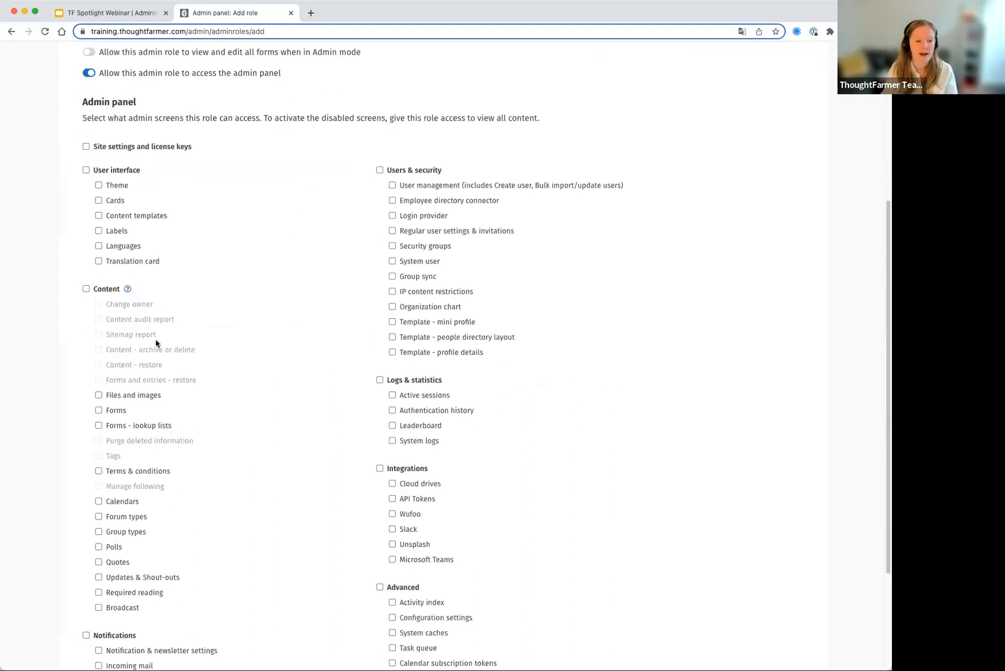
left_click(98, 186)
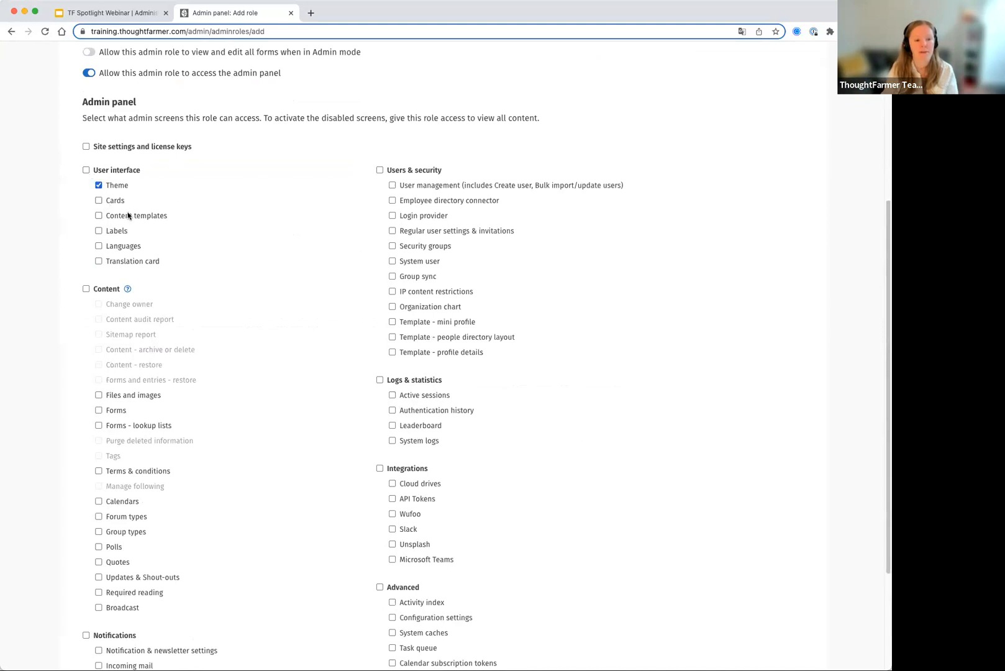
left_click(99, 200)
left_click(98, 216)
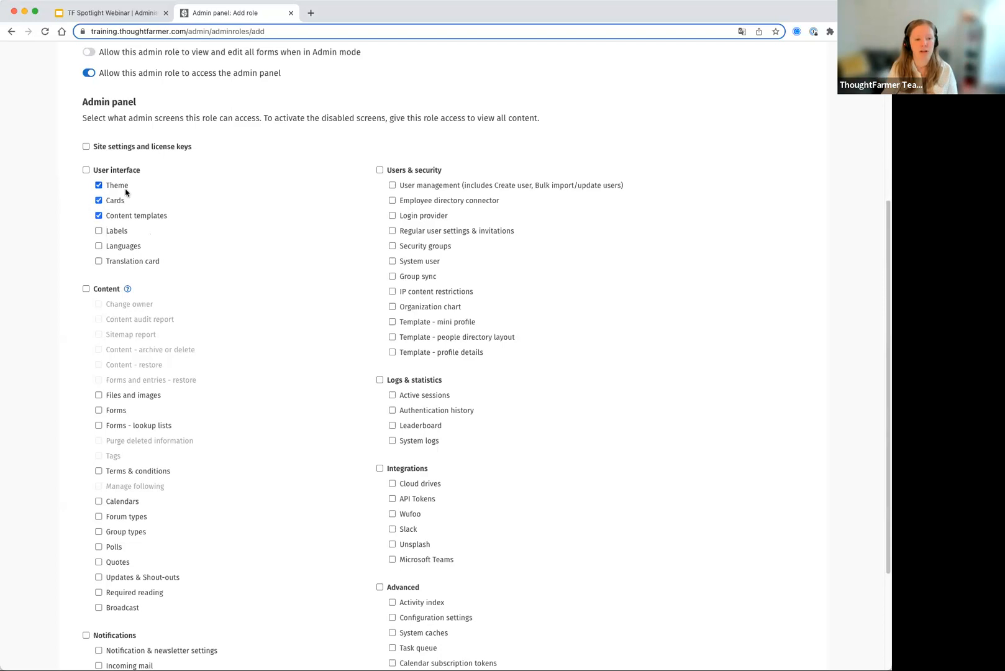
scroll(179, 274, "down", 5)
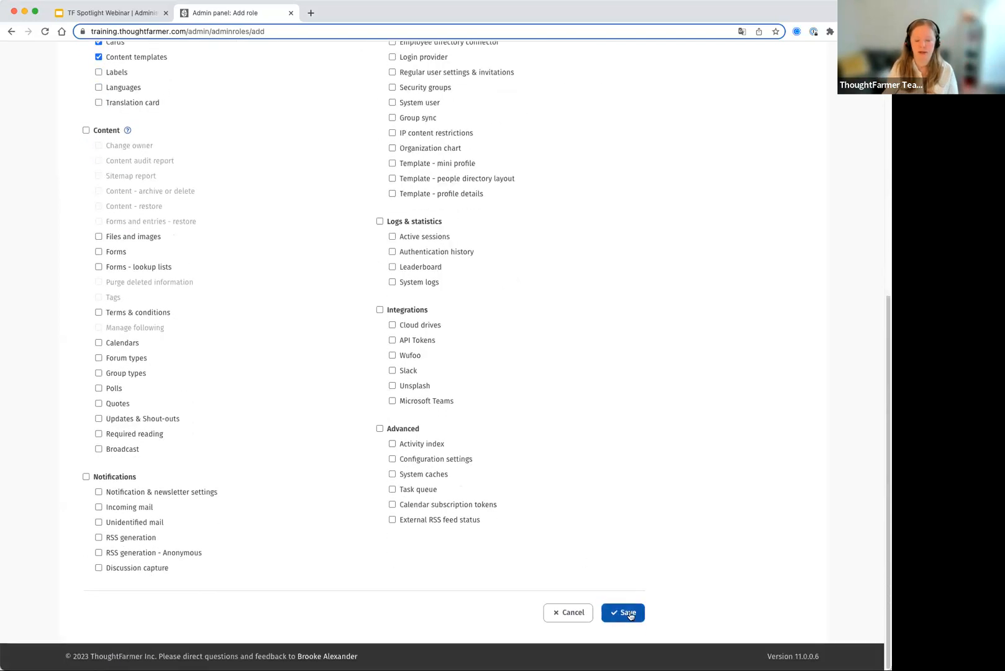
left_click(629, 615)
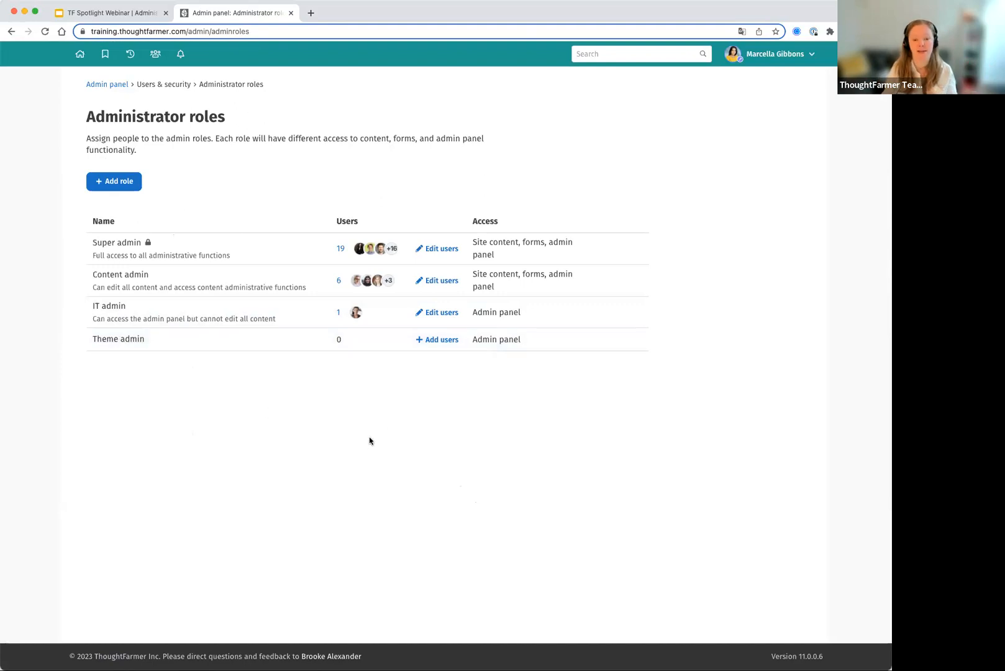
- Add three people by name to the Theme admin role and save its user list
left_click(437, 339)
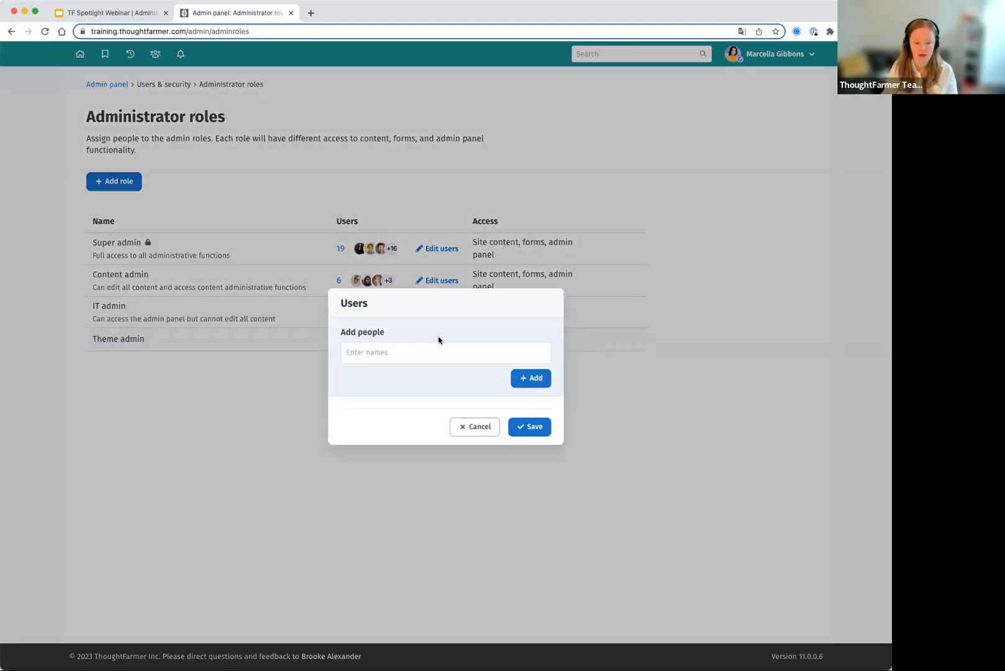
type("carolien")
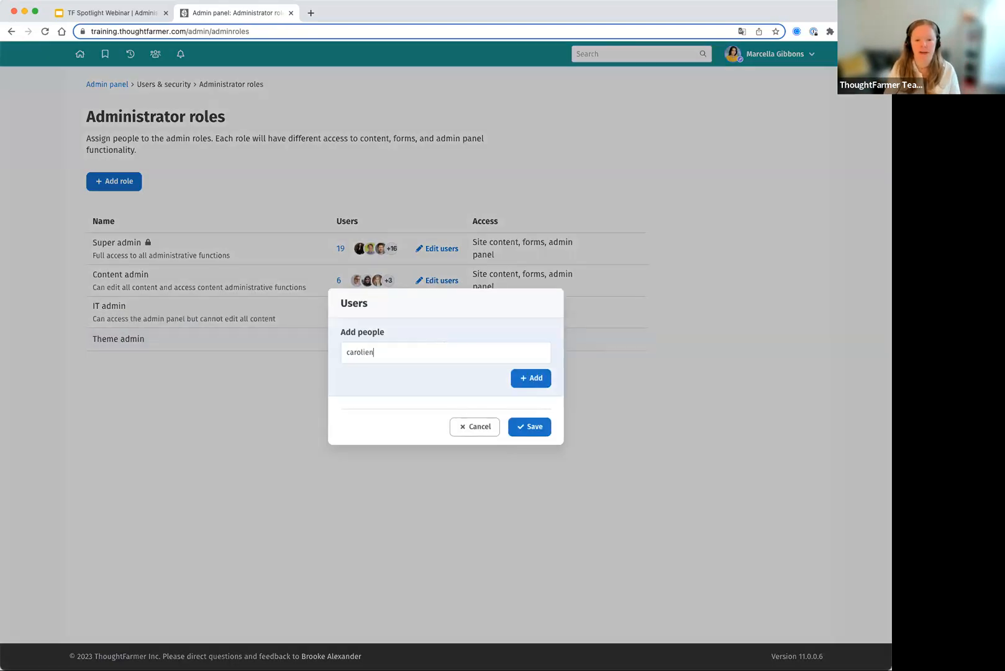
left_click(438, 386)
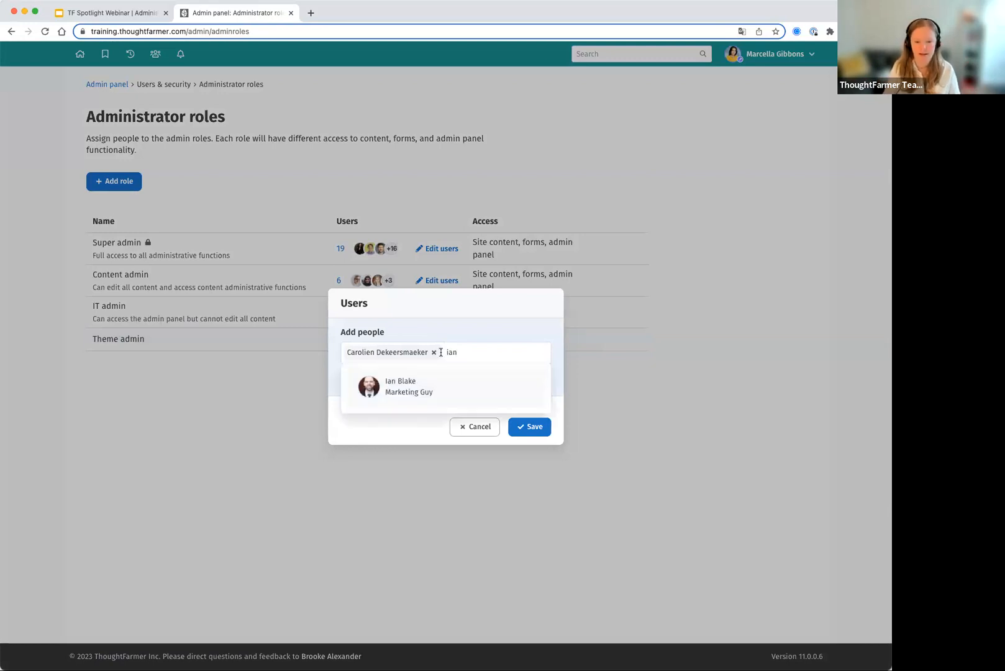
left_click(423, 392)
type("Alina")
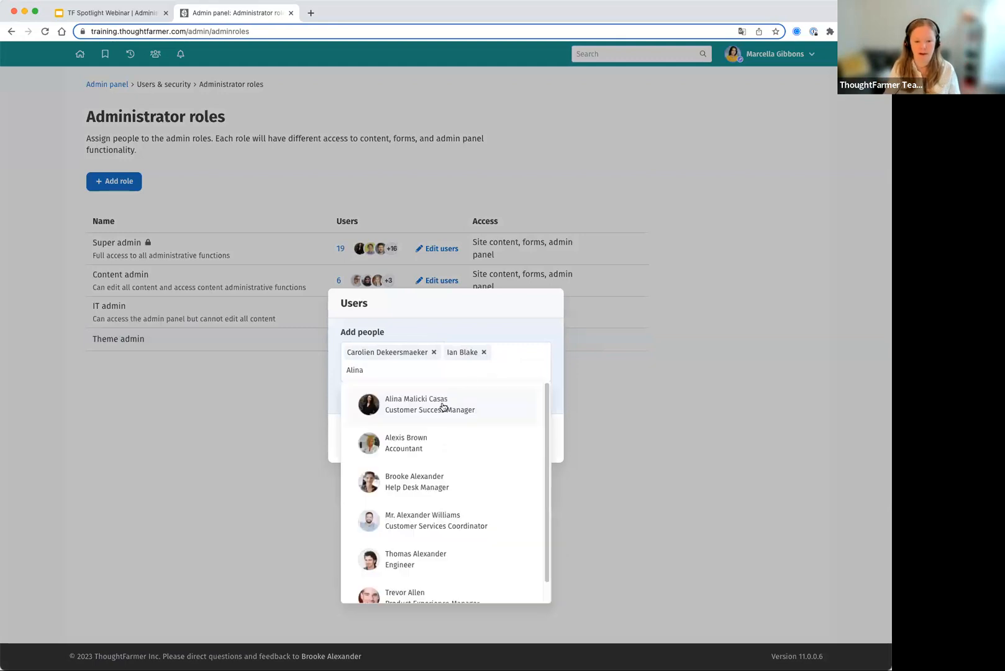
left_click(442, 407)
left_click(526, 395)
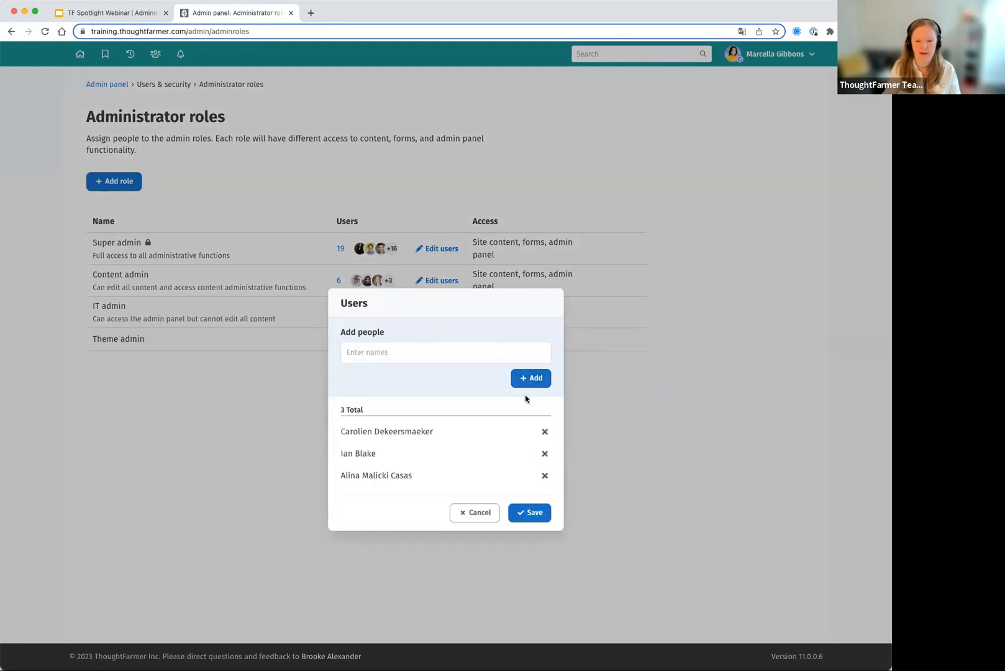
left_click(533, 514)
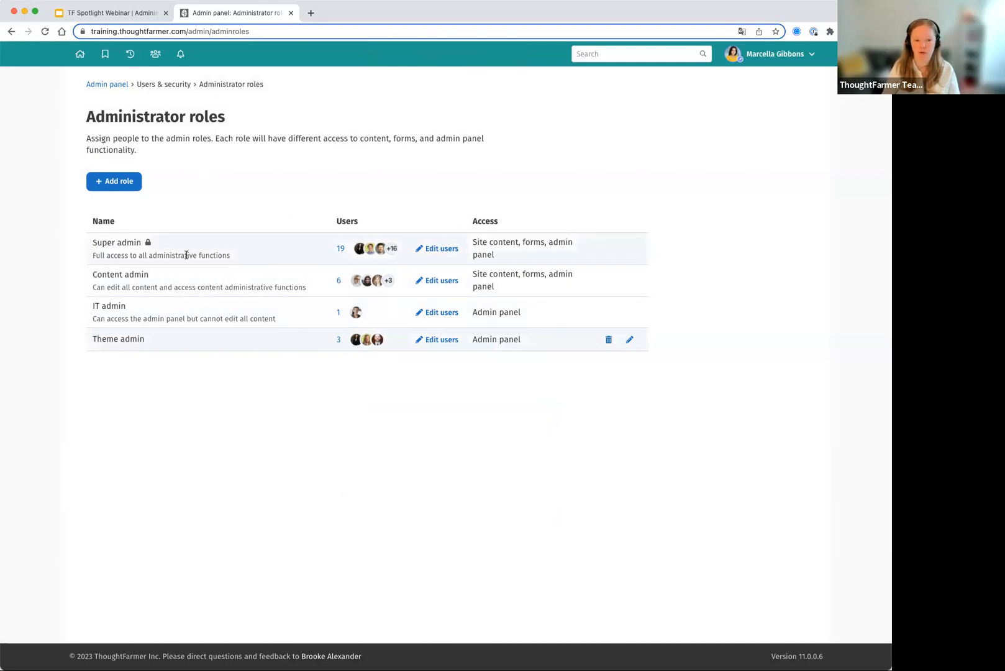
- View the people assigned to the Super admin role and close the list without changing it
left_click_drag(93, 242, 140, 243)
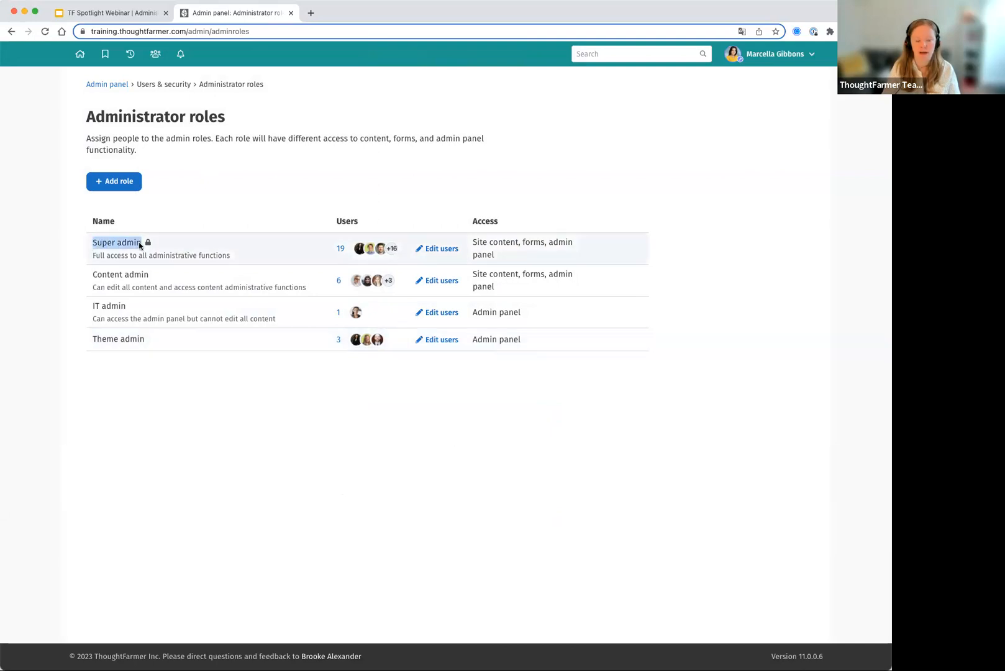
left_click(440, 249)
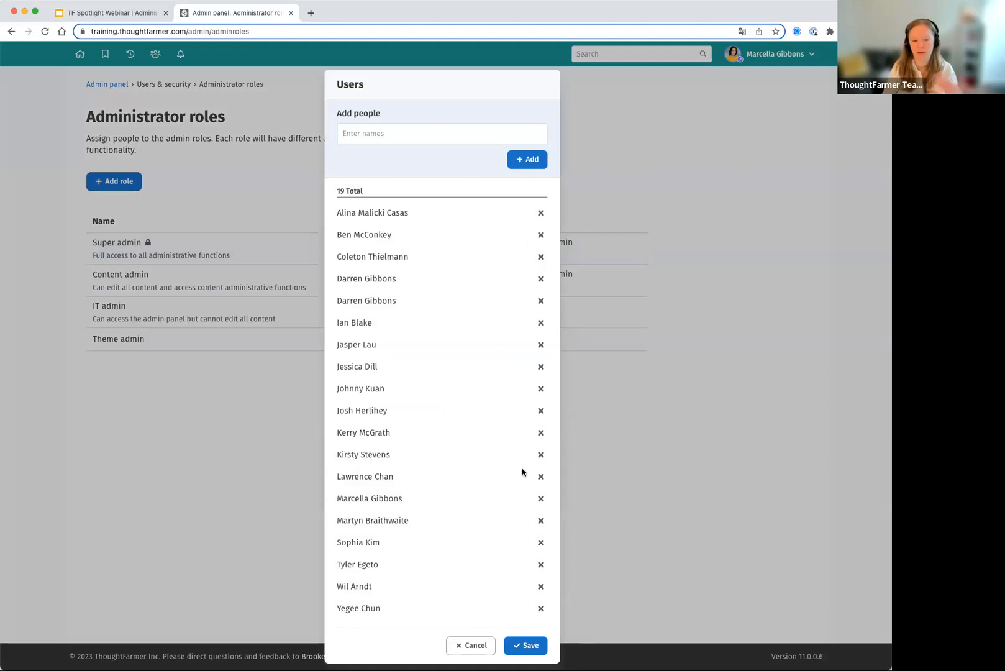
left_click(476, 647)
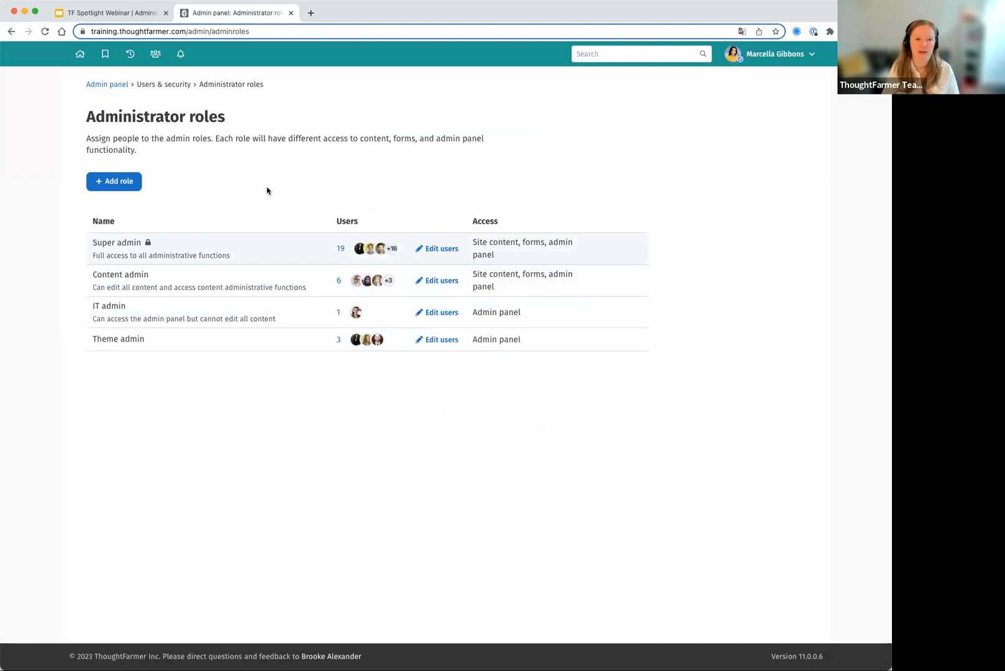
- Return to the admin panel and open the User management page
left_click(107, 85)
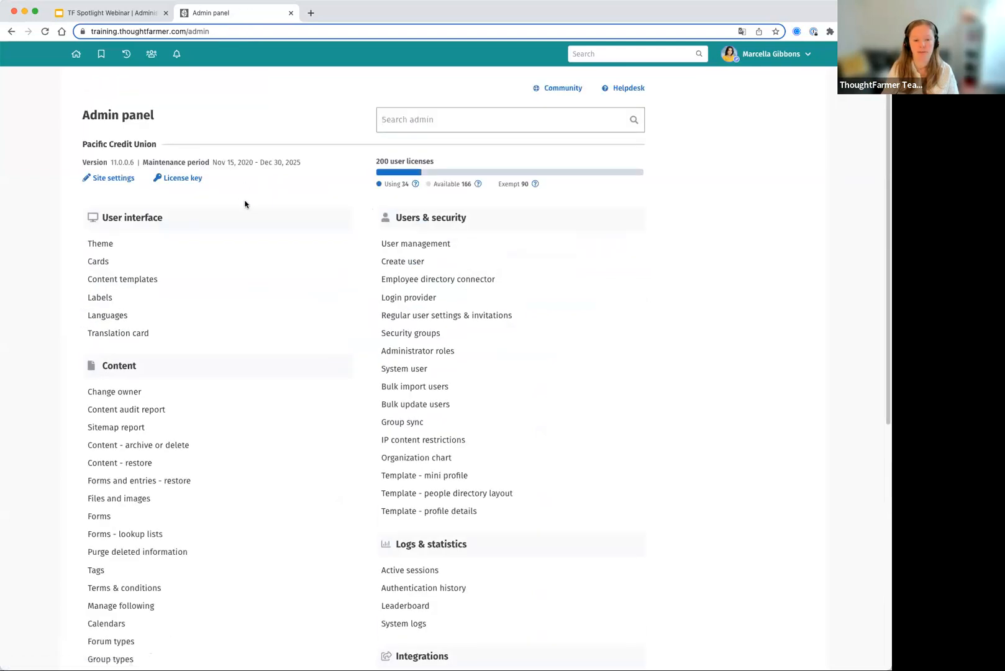
left_click(401, 244)
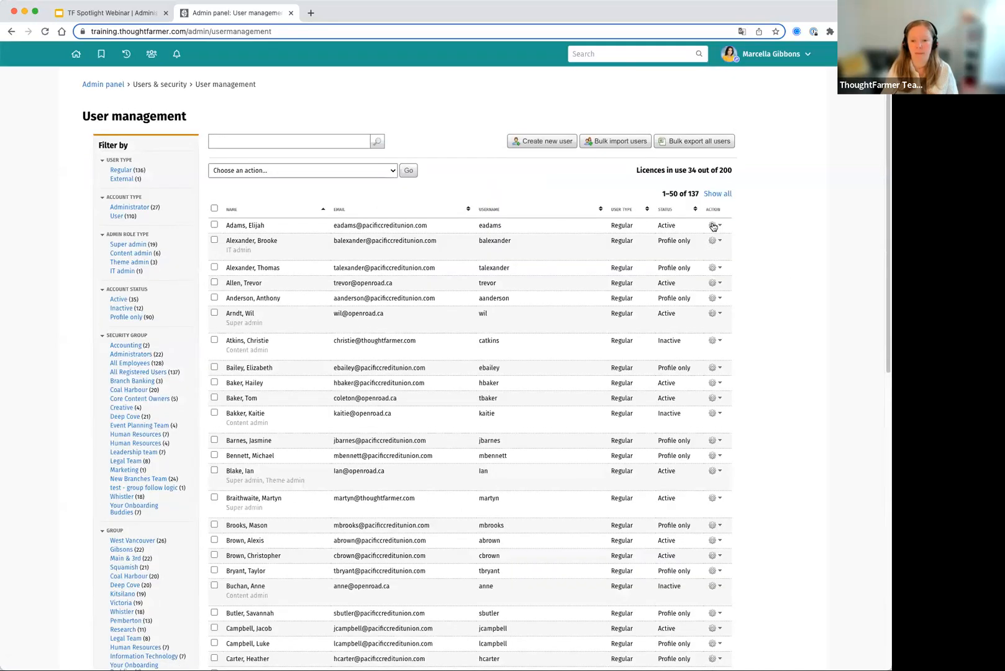
- Edit the first listed user's account to allow administering Pacific Credit Union with the IT admin and Theme admin roles, and save it
triple_click(266, 226)
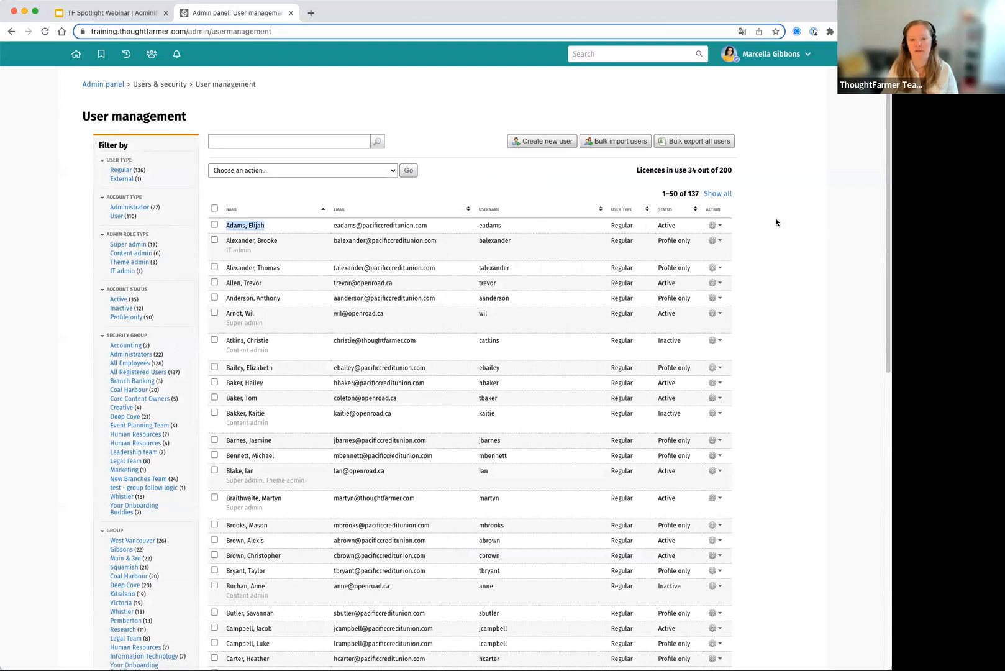
left_click(718, 226)
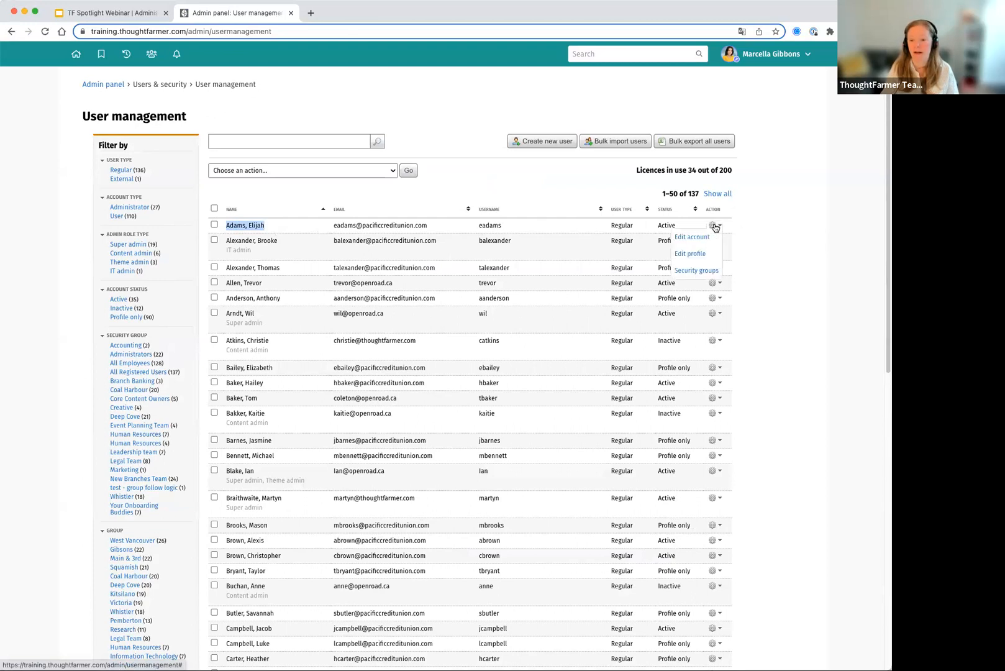
left_click(706, 239)
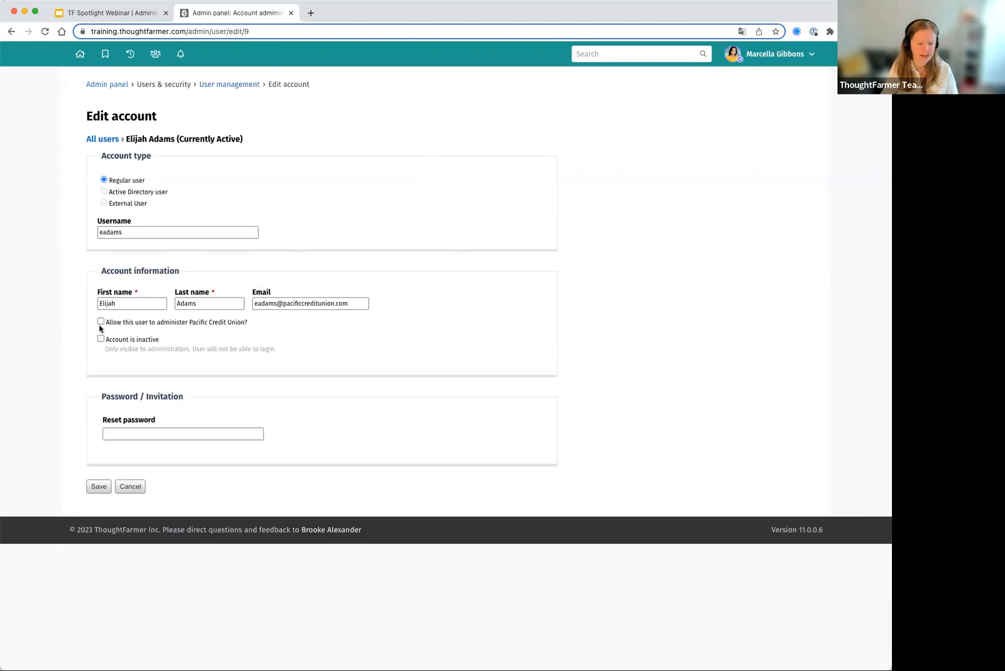
left_click_drag(277, 322, 112, 325)
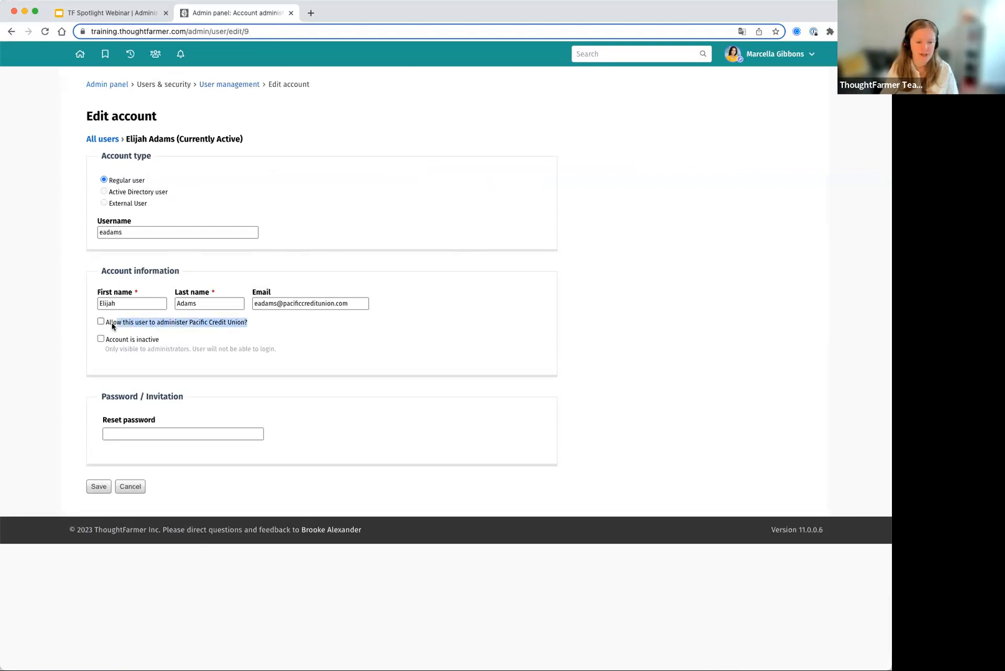
left_click(112, 326)
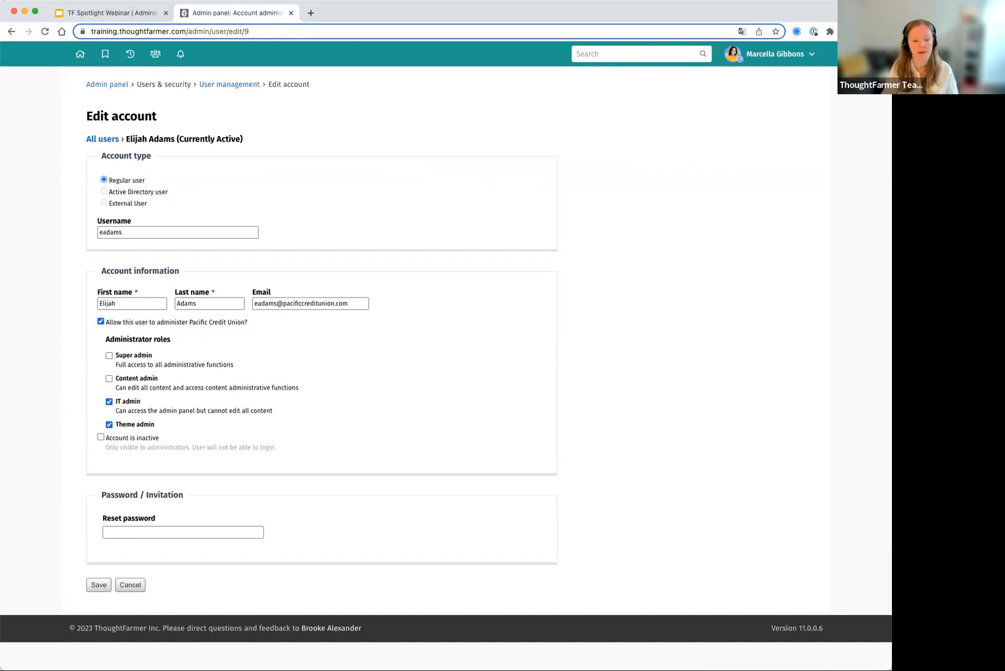
left_click(99, 587)
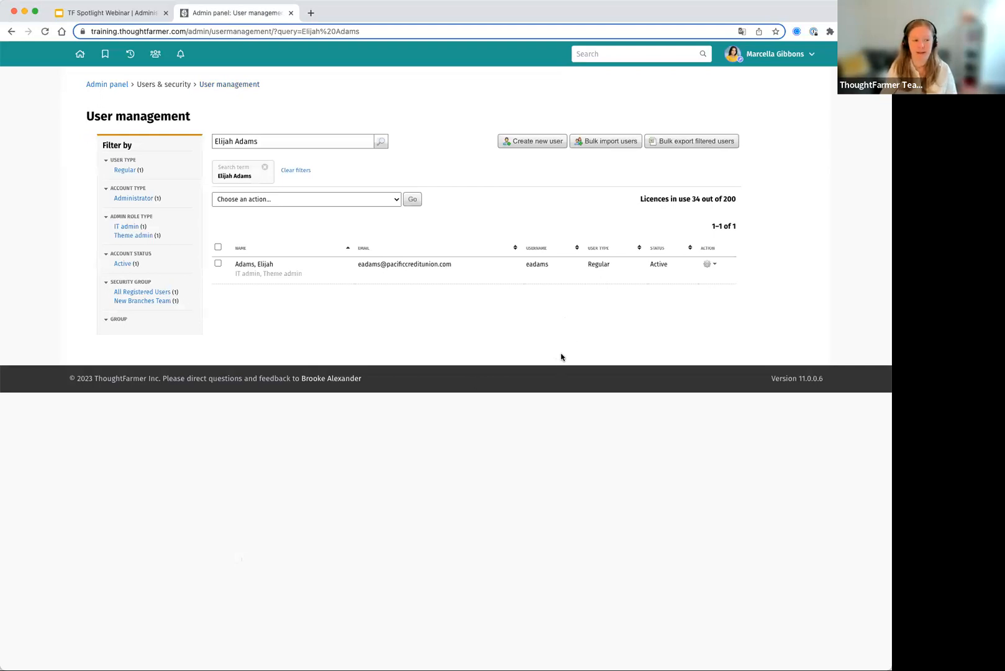
- Return to the home page, check the admin panel and its Theme page from a Theme admin's account, and go back home
left_click(80, 56)
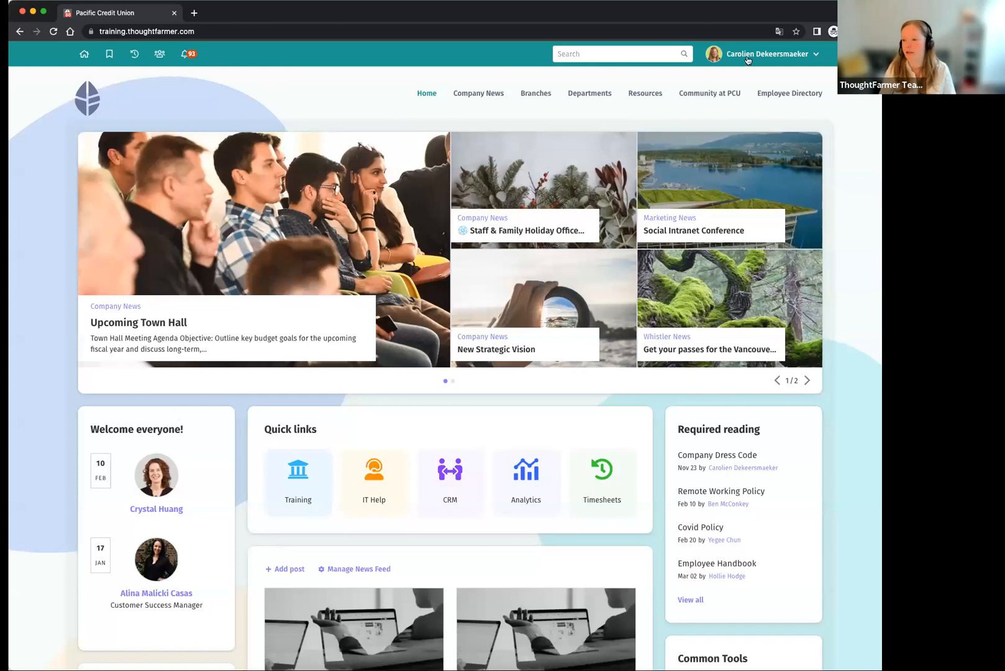
left_click(52, 33)
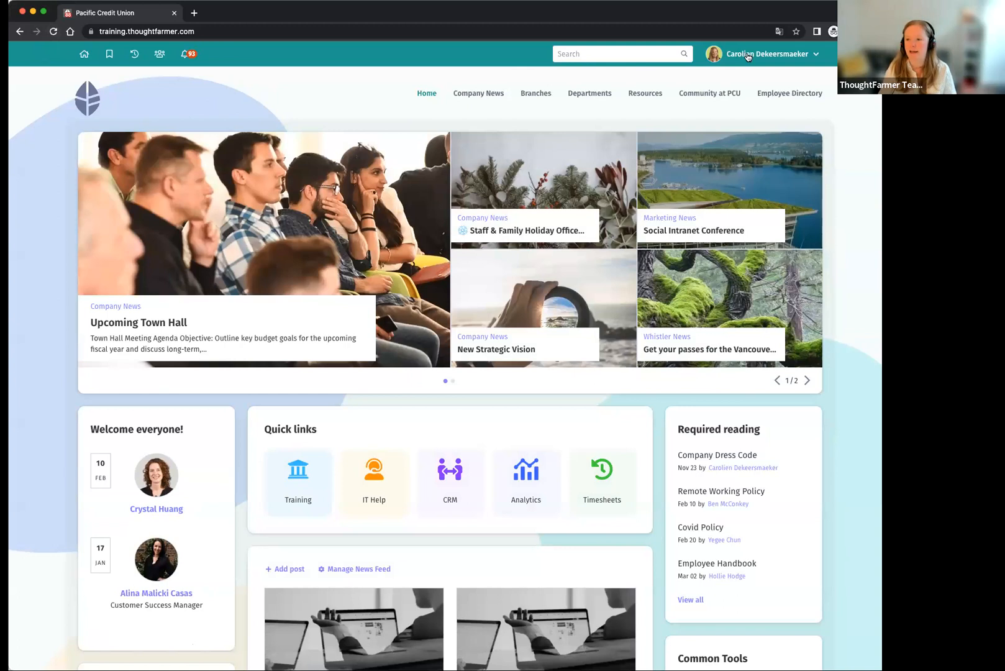
left_click(749, 58)
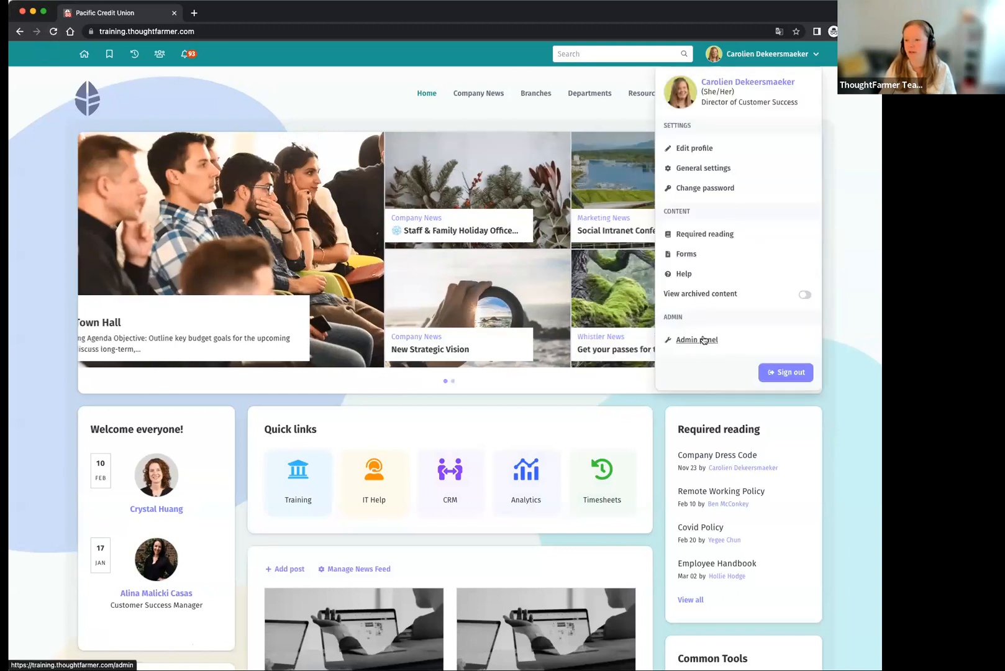
left_click(699, 340)
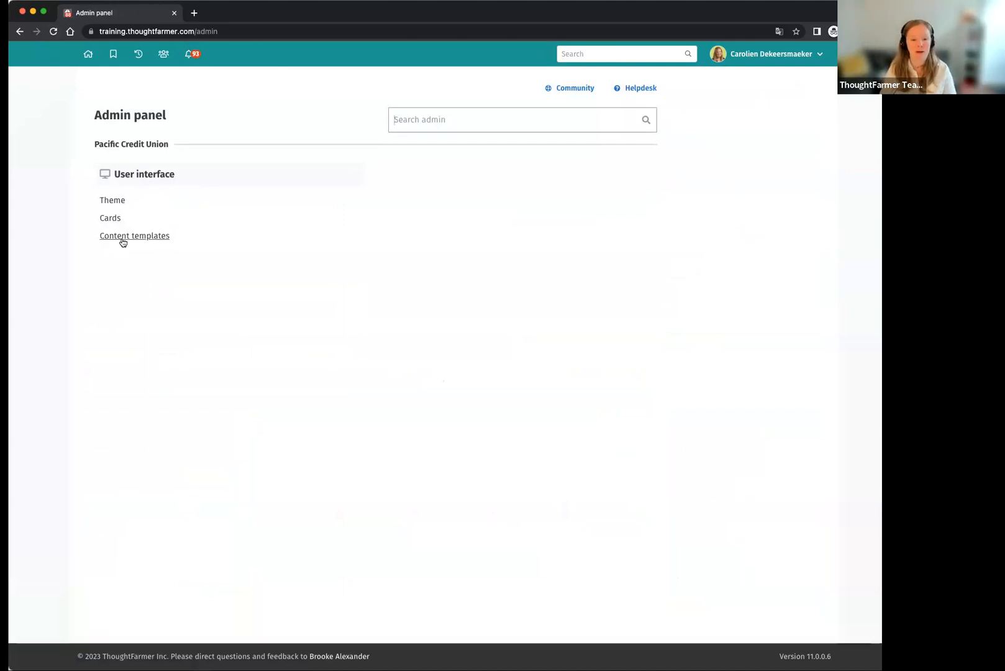
left_click(110, 202)
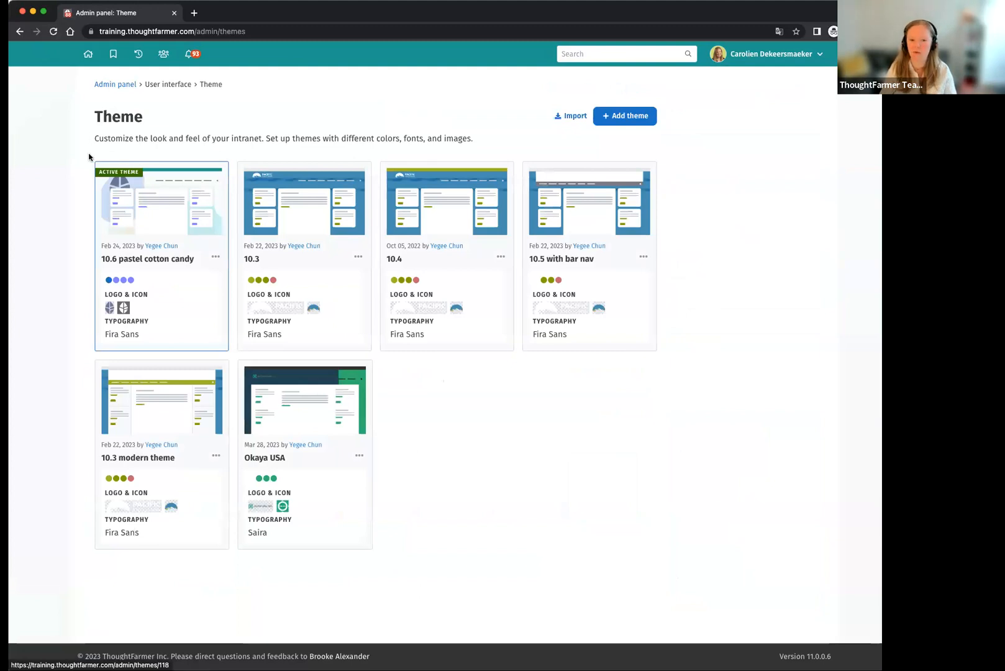
left_click(88, 56)
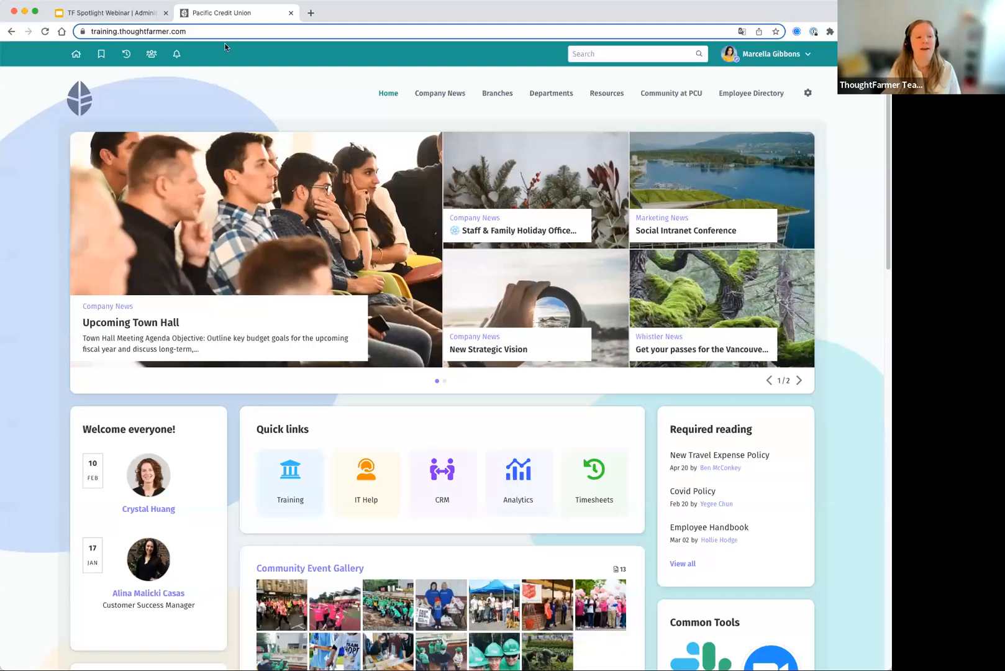
- Switch to the Google Slides webinar presentation and advance to the "Good to know before you start" slide
left_click(145, 15)
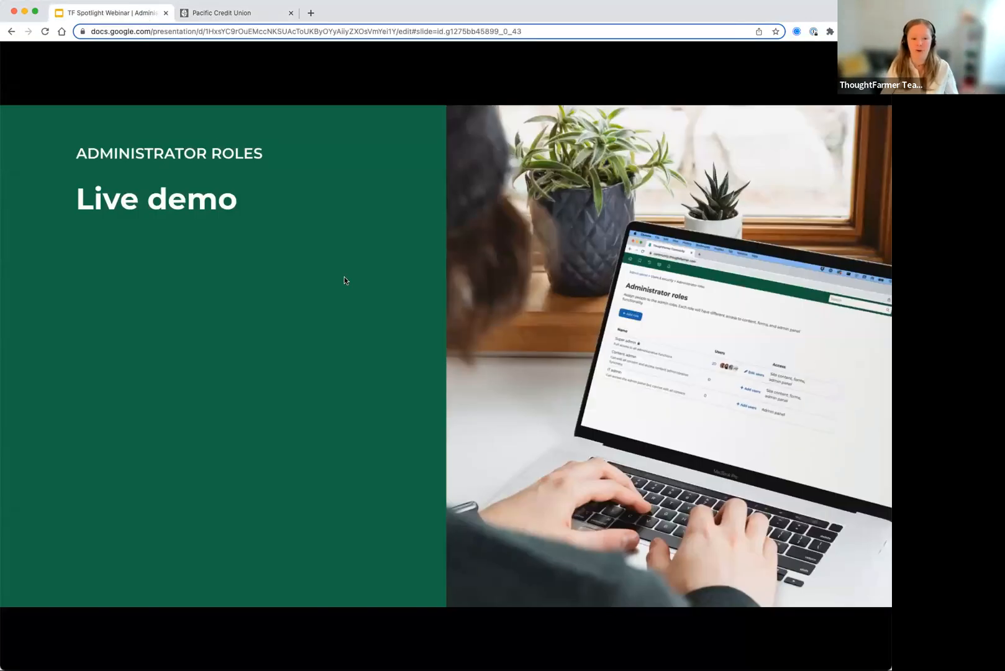
key("Right")
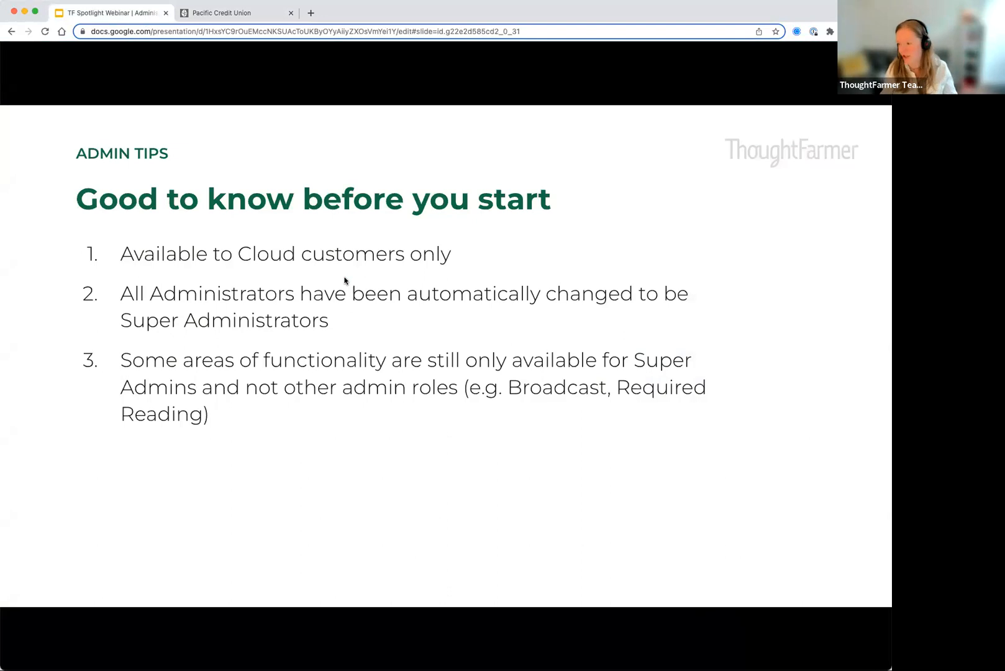